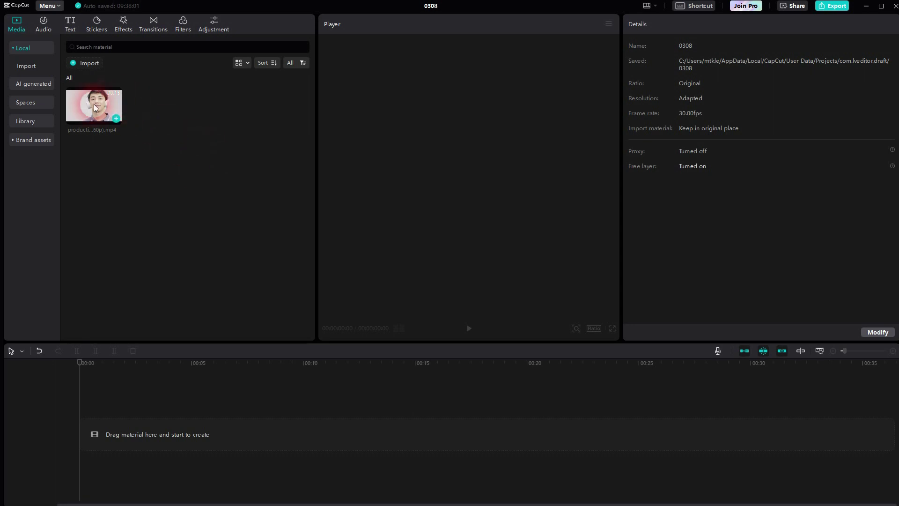
Step: Preview the imported clip and add it to the timeline
click(94, 104)
click(395, 208)
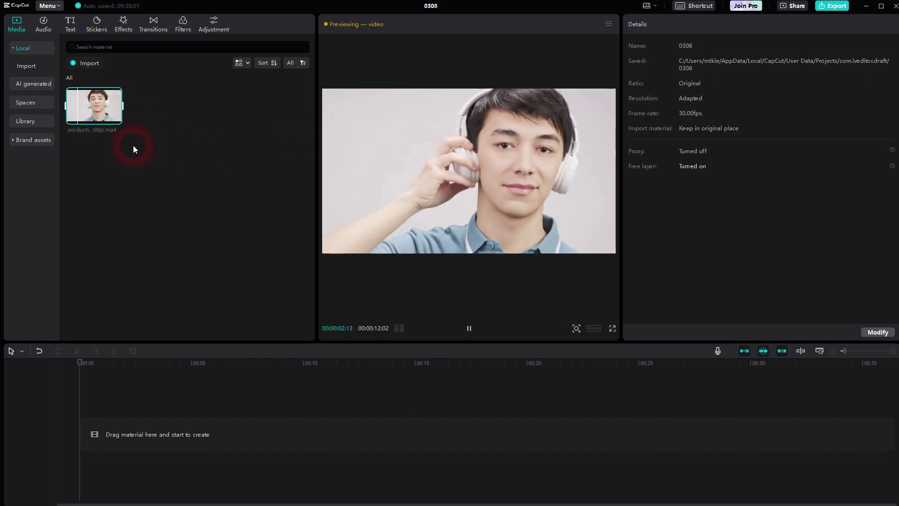
click(117, 118)
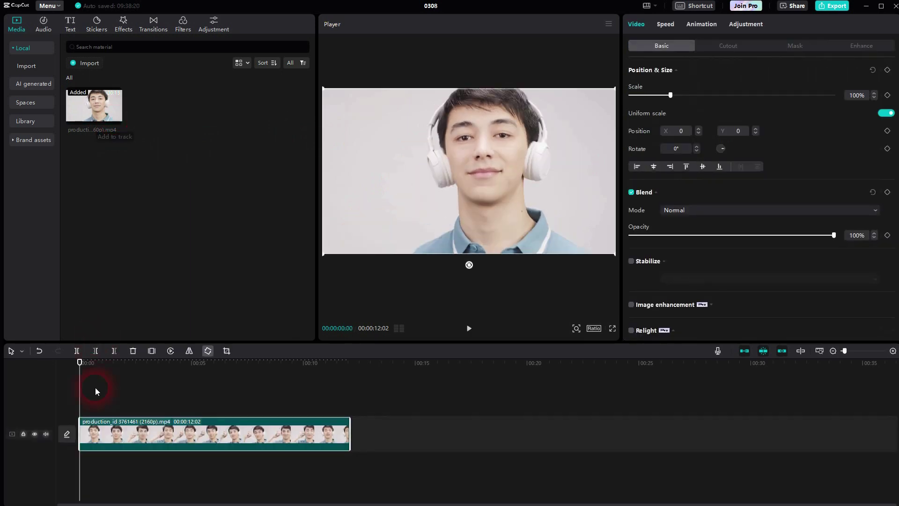
Step: Split the clip at 00:02:25 and delete the part after the cut
drag(91, 397, 148, 408)
key(b)
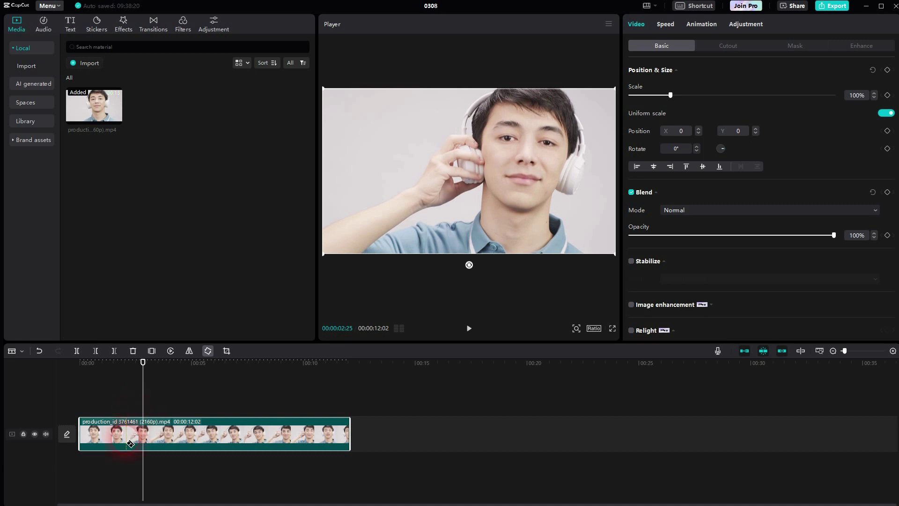
click(146, 432)
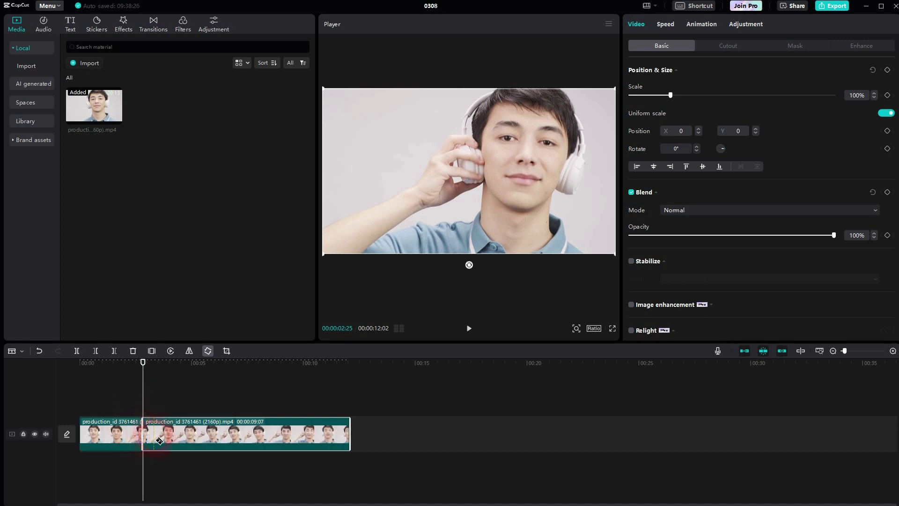
key(Delete)
Step: Play back the trimmed clip from the start, then select it to edit its properties
key(Home)
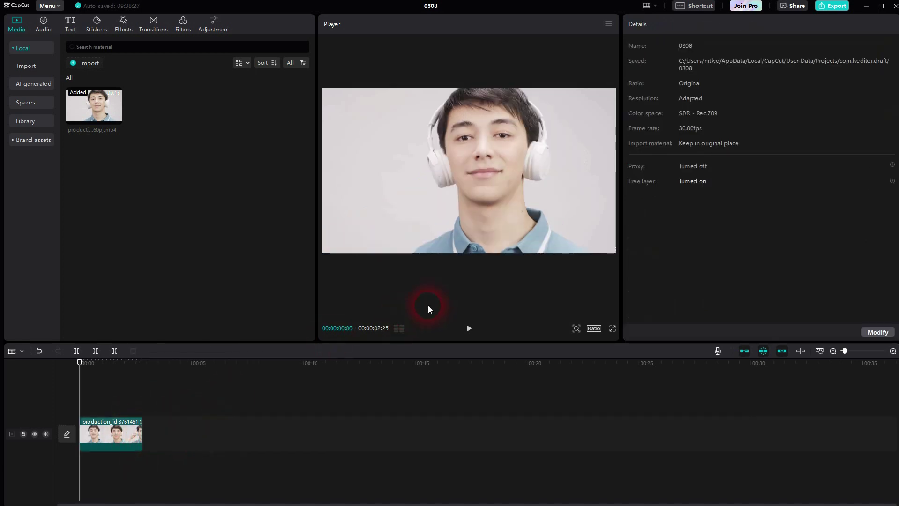
key(space)
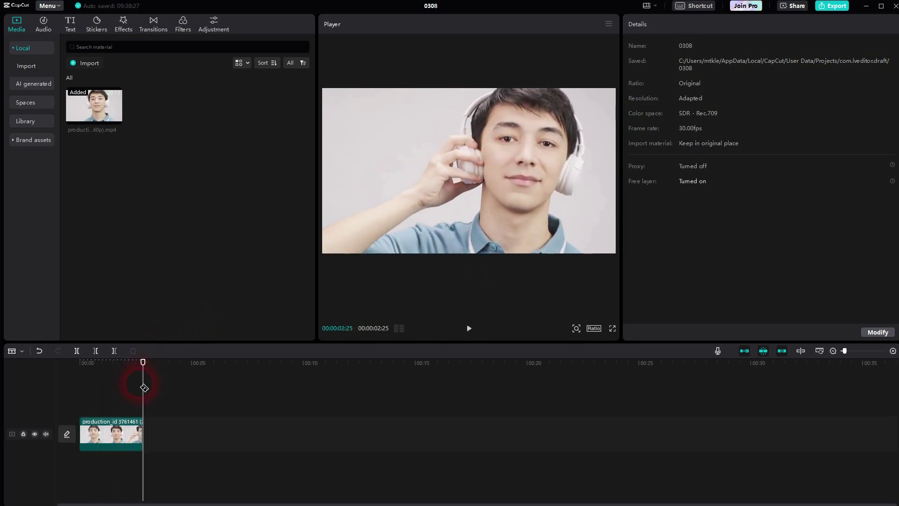
drag(142, 382, 59, 382)
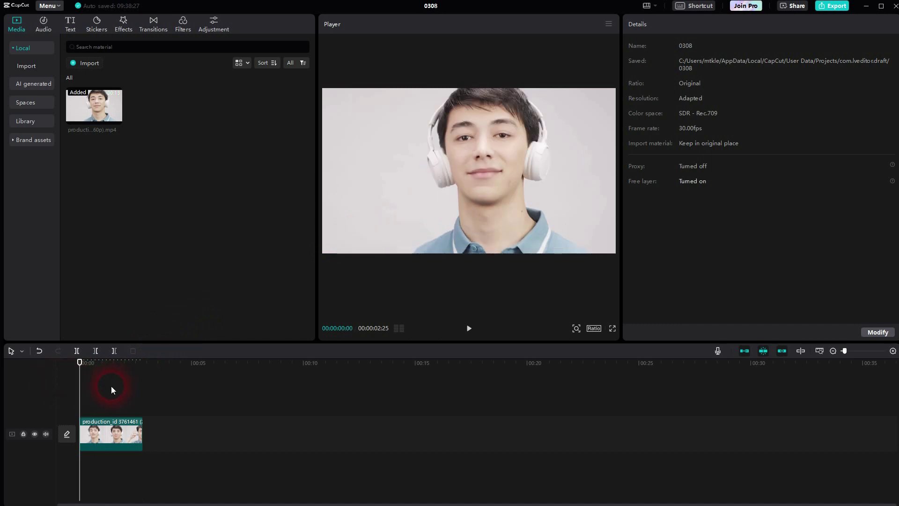
click(115, 424)
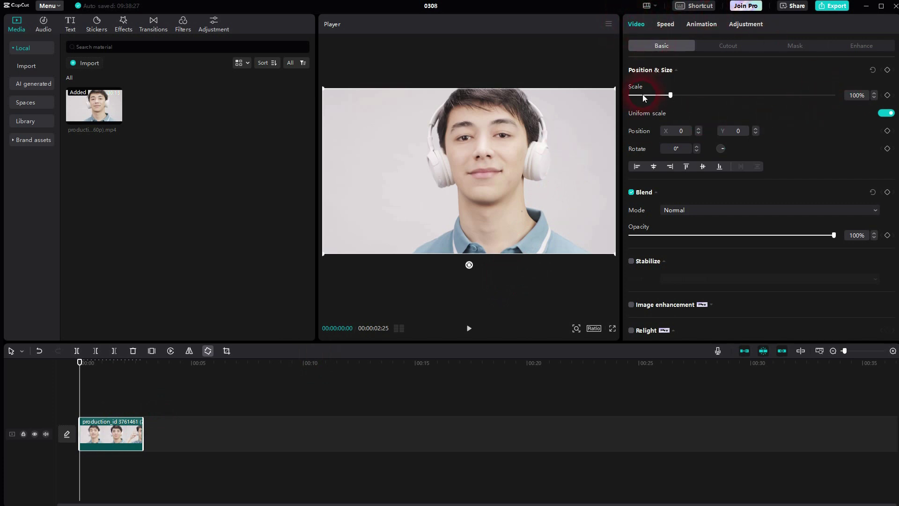
Step: Set the clip's Scale to 150%, then lower it to 120%
mouse_move(672, 97)
mouse_down()
mouse_move(686, 98)
mouse_move(669, 98)
mouse_move(678, 96)
mouse_up()
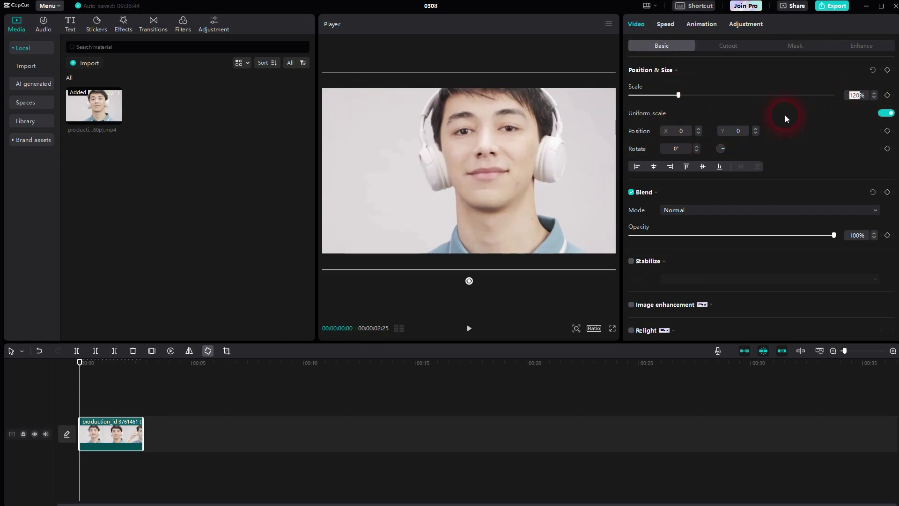
text(150)
key(Return)
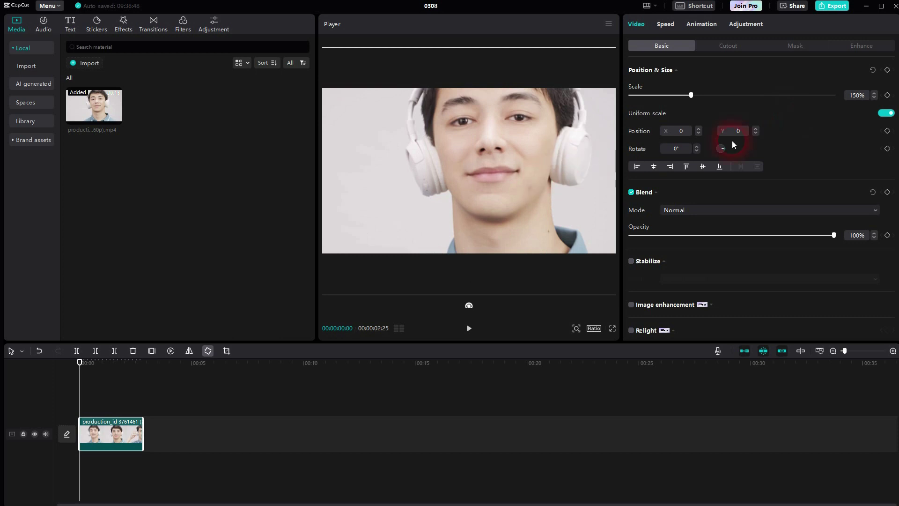
click(855, 98)
text(120)
key(Return)
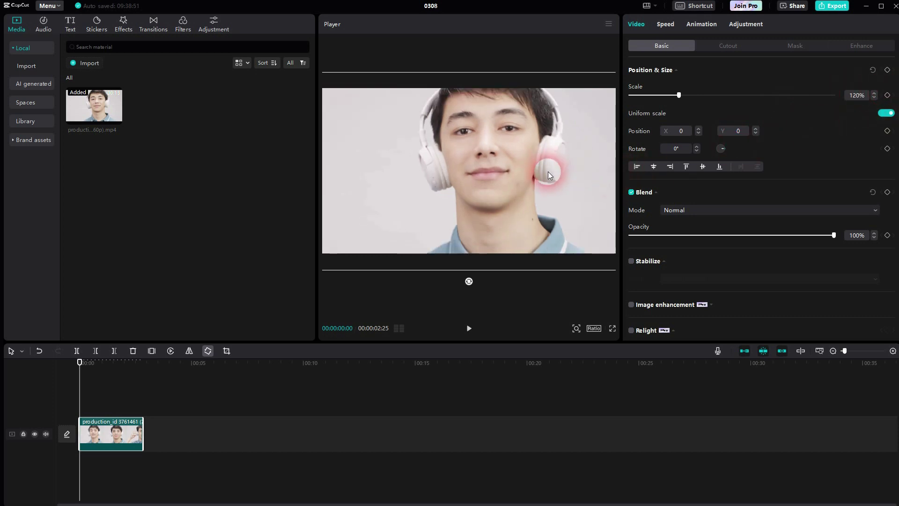
Step: Search the sticker library for 'dot' and add the red dot sticker to the timeline
click(93, 30)
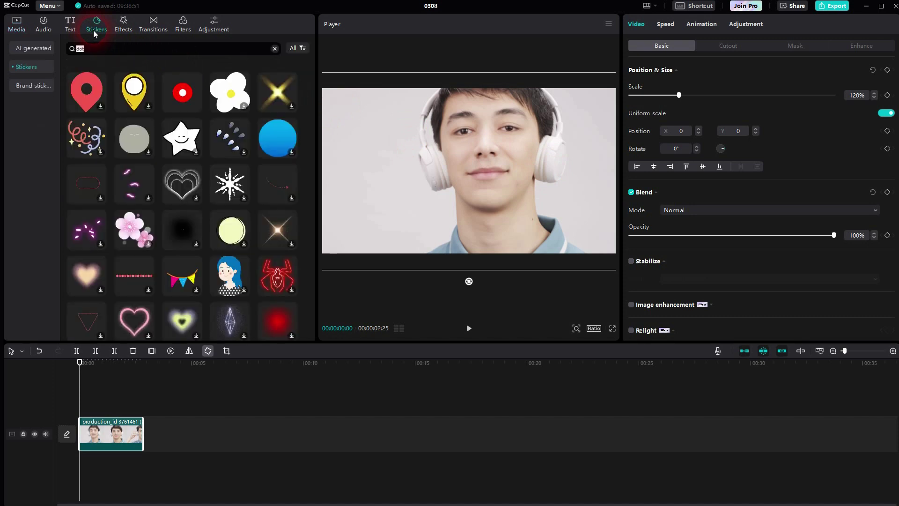
click(80, 49)
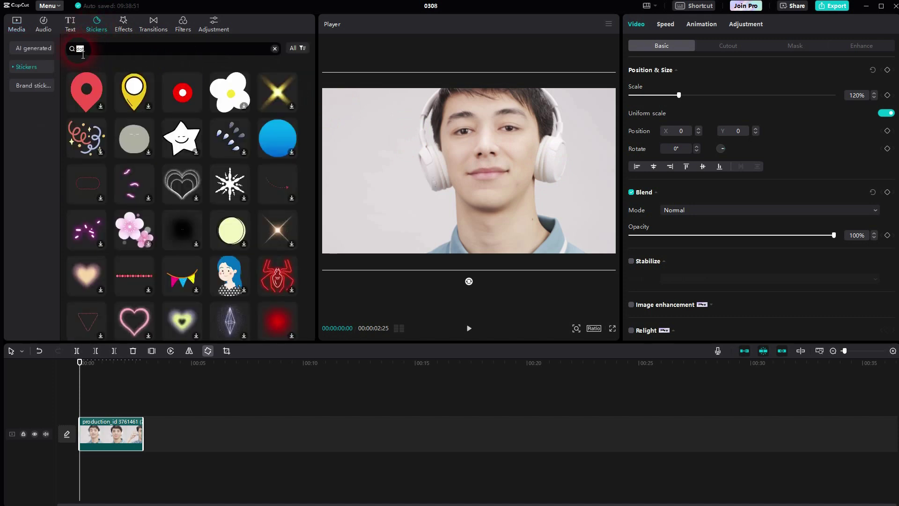
click(182, 92)
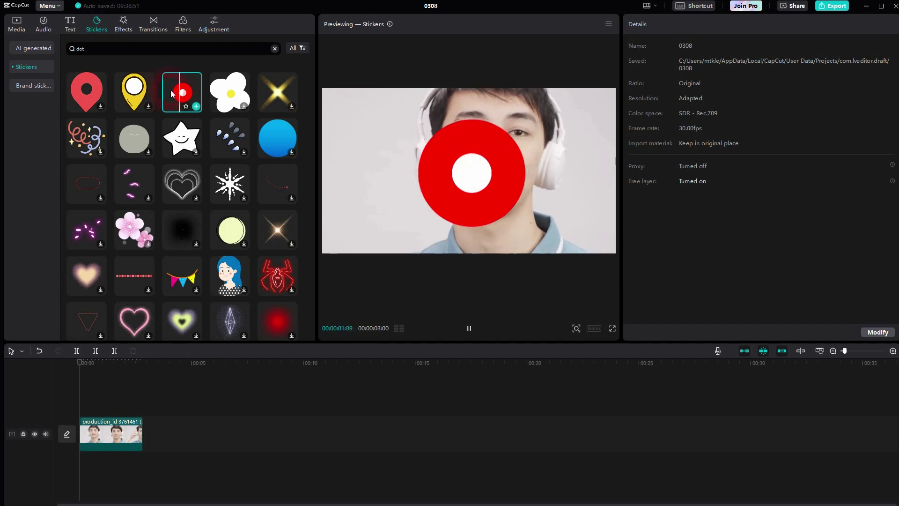
click(195, 105)
Step: Trim the sticker to end with the video, shrink it to 11%, and place it on the nose
drag(147, 410, 143, 410)
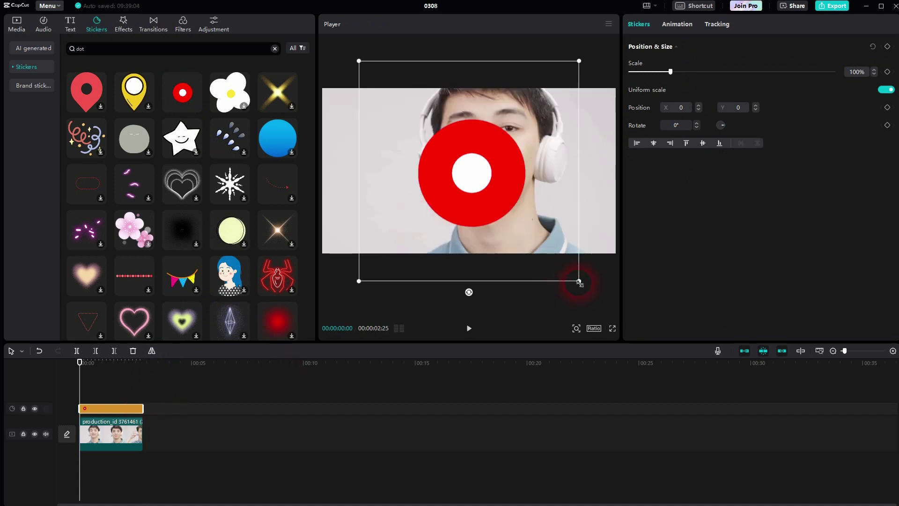
drag(579, 282, 490, 165)
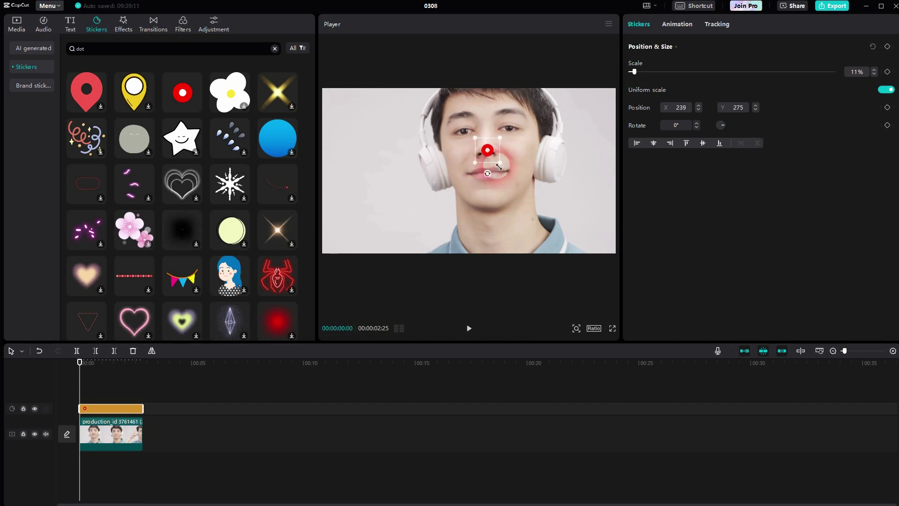
drag(488, 153, 487, 151)
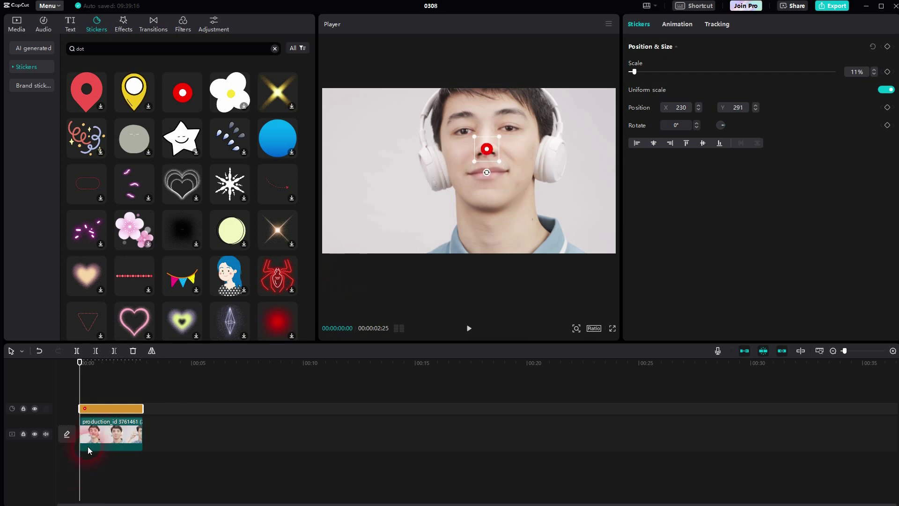
Step: Add a Position keyframe at the clip's start and realign the nose with the dot five frames later
click(94, 431)
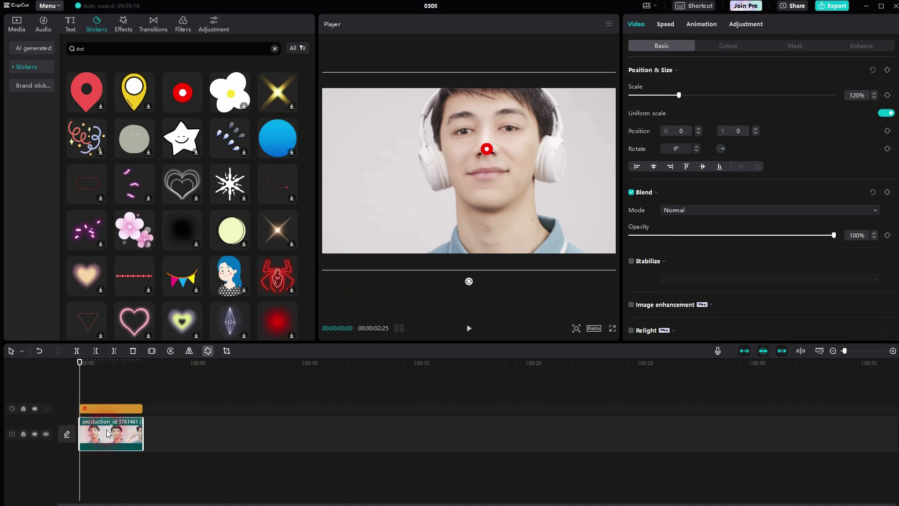
click(745, 131)
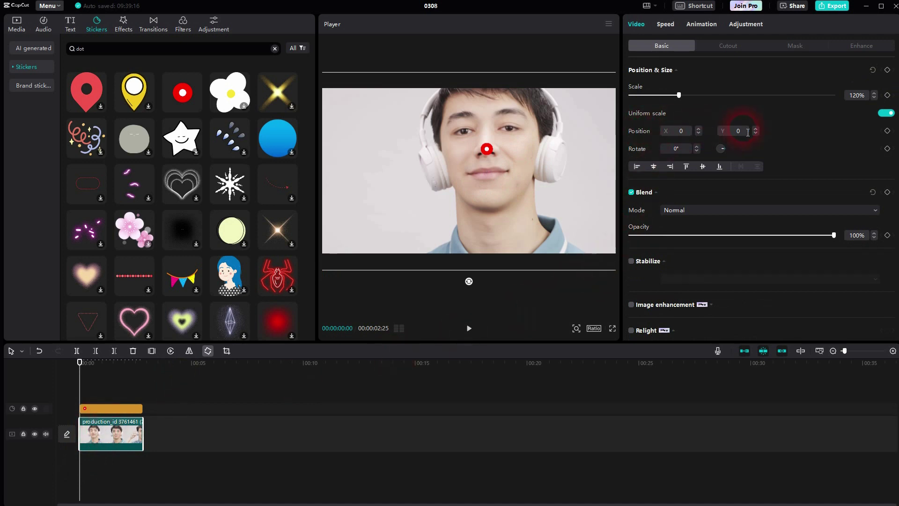
click(887, 131)
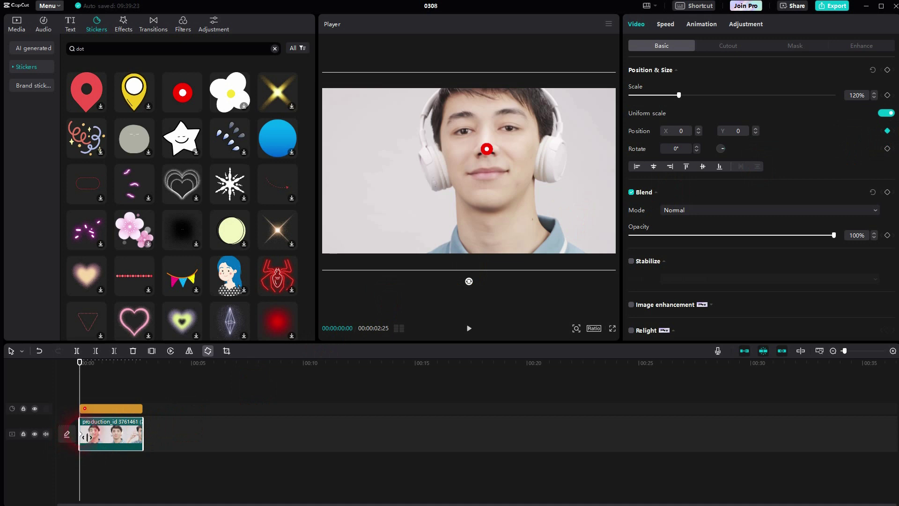
key(Right)
key(Right)
key(Right)
key(Right)
key(Right)
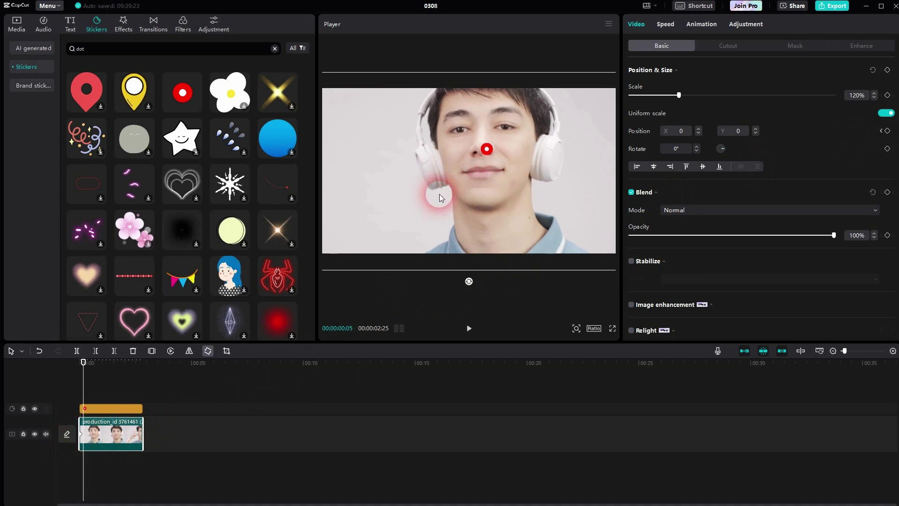
mouse_move(439, 194)
mouse_down()
mouse_move(432, 193)
mouse_move(451, 193)
mouse_up()
key(Right)
key(Right)
key(Right)
key(Right)
key(Right)
key(Right)
key(Right)
key(Right)
key(Right)
key(Right)
key(Right)
key(Right)
key(Right)
key(Right)
key(Right)
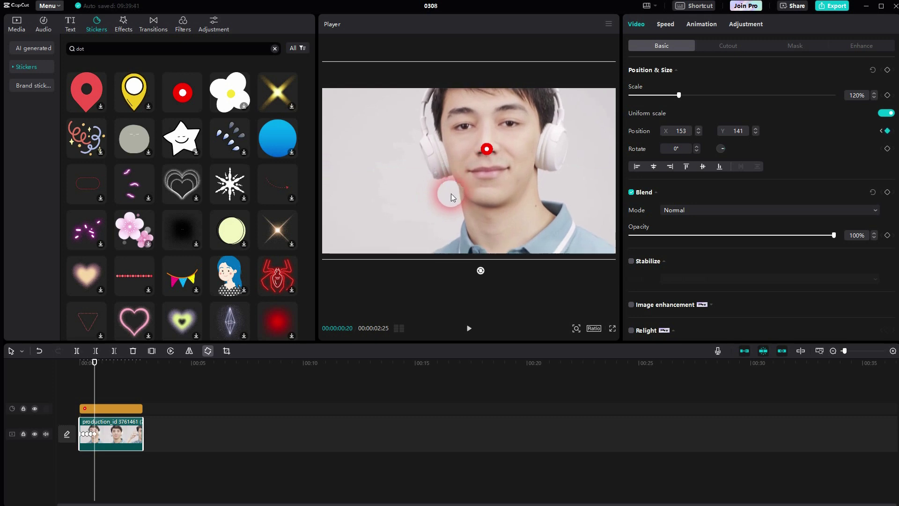
Step: Step through the remaining frames, dragging the clip so the nose stays on the dot, ending at -686, 120
key(Right)
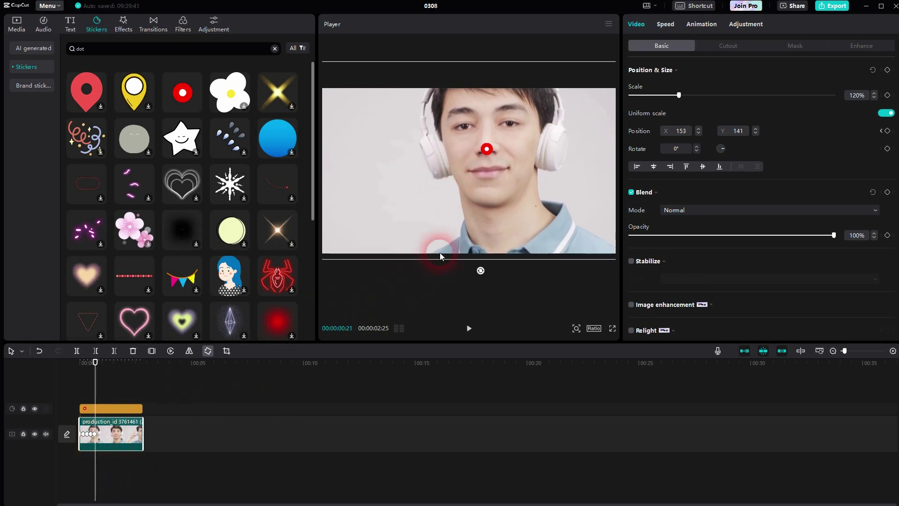
key(Right)
key(Right)
key(Right)
key(Right)
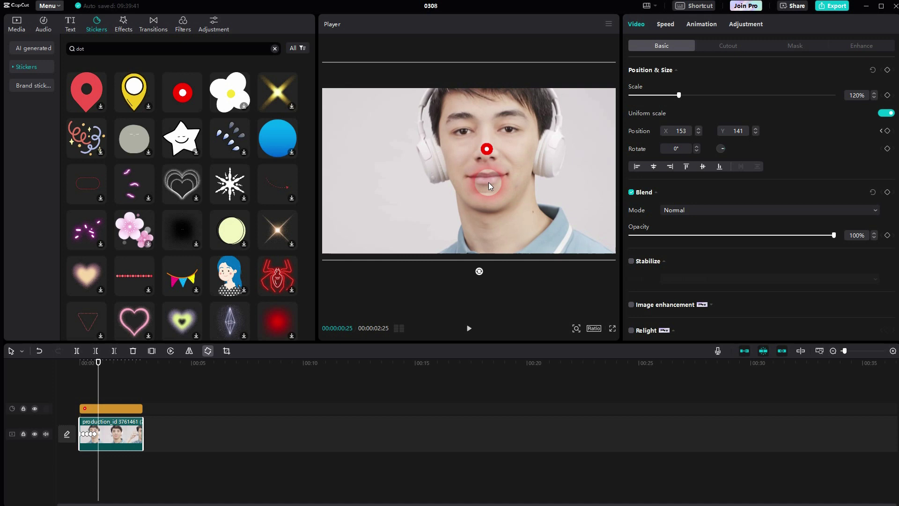
drag(488, 181, 489, 177)
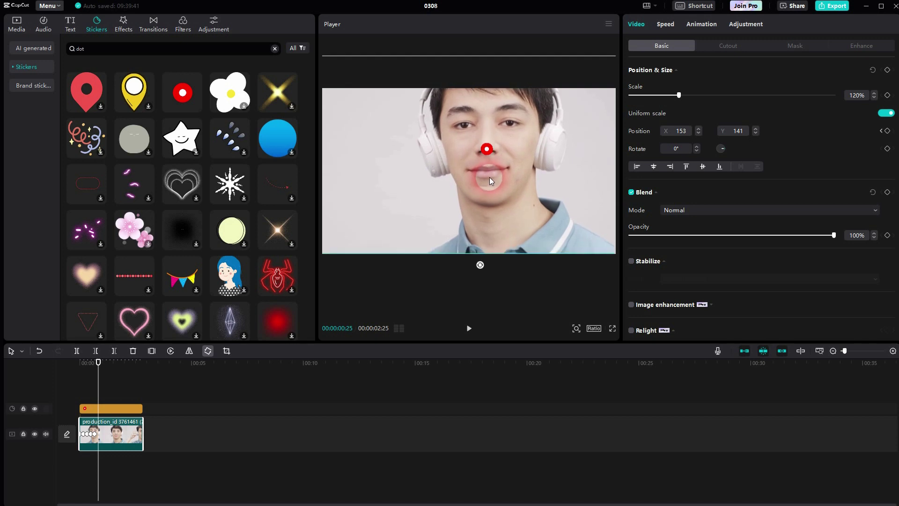
key(Right)
key(Right)
key(Right)
key(Right)
key(Right)
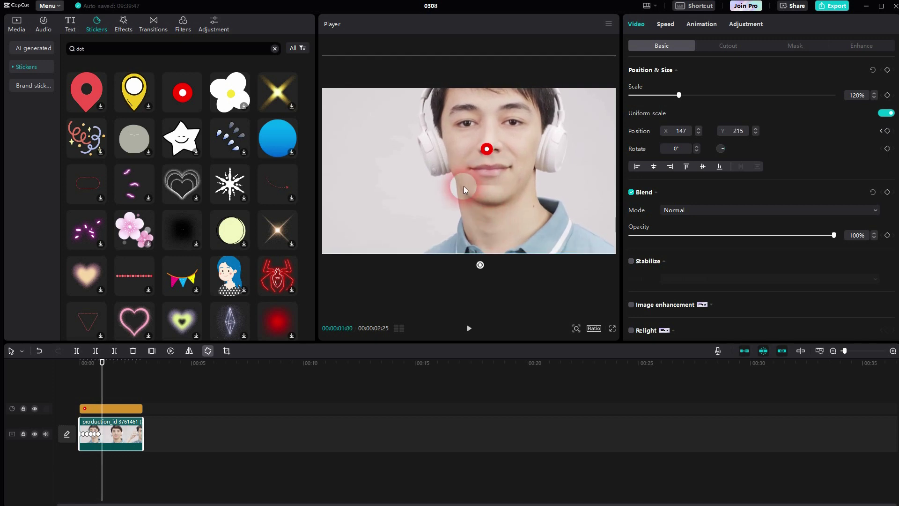
drag(463, 189, 495, 179)
key(Right)
key(Right)
key(Right)
key(Right)
key(Right)
key(Right)
key(Right)
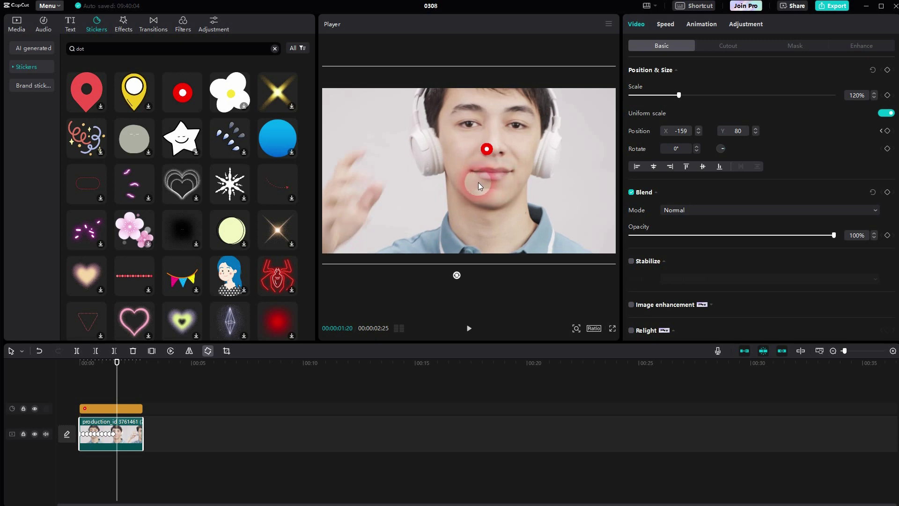
drag(460, 193, 496, 187)
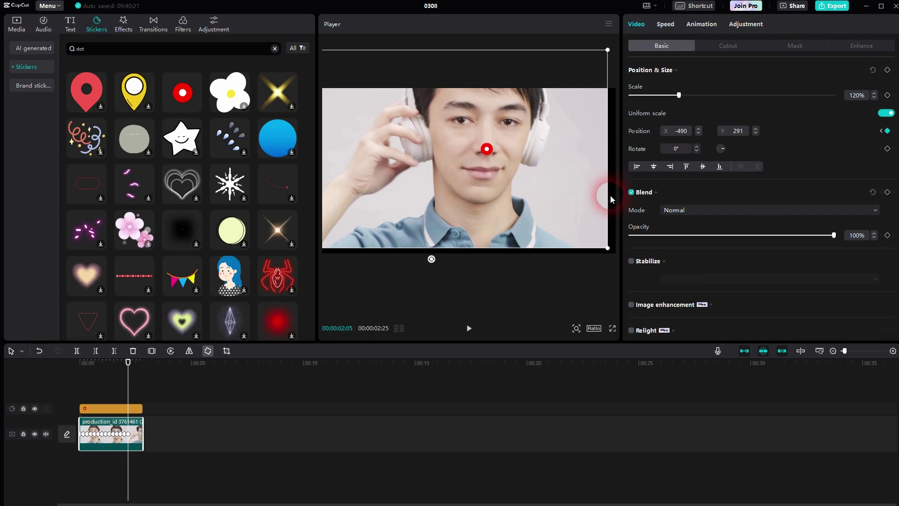
key(Right)
key(Right)
key(Right)
key(Right)
key(Right)
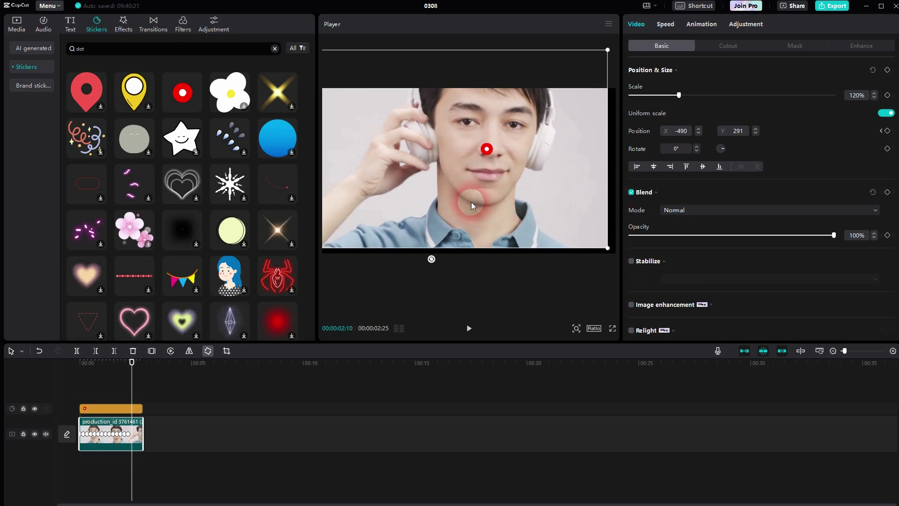
drag(466, 201, 493, 192)
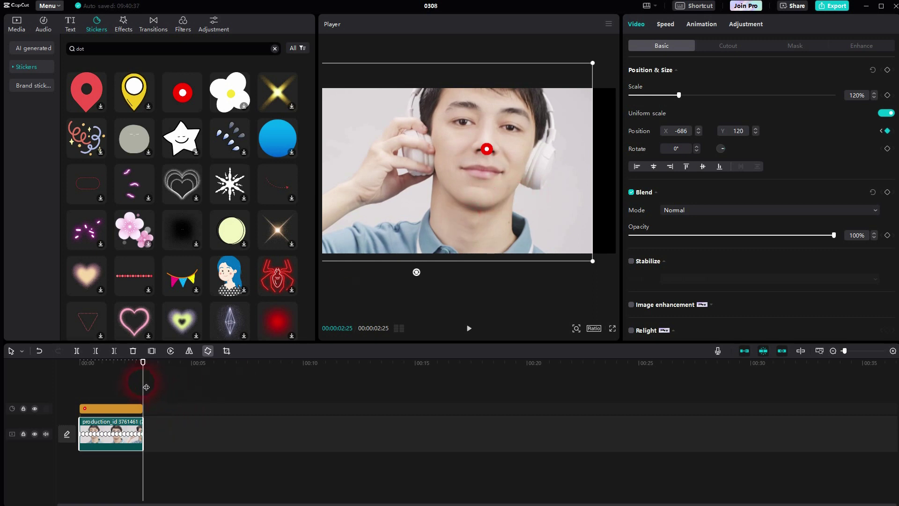
Step: Deselect the clip, rewind to the start, hide the red-dot sticker track, and play the result
drag(146, 388, 69, 410)
click(230, 404)
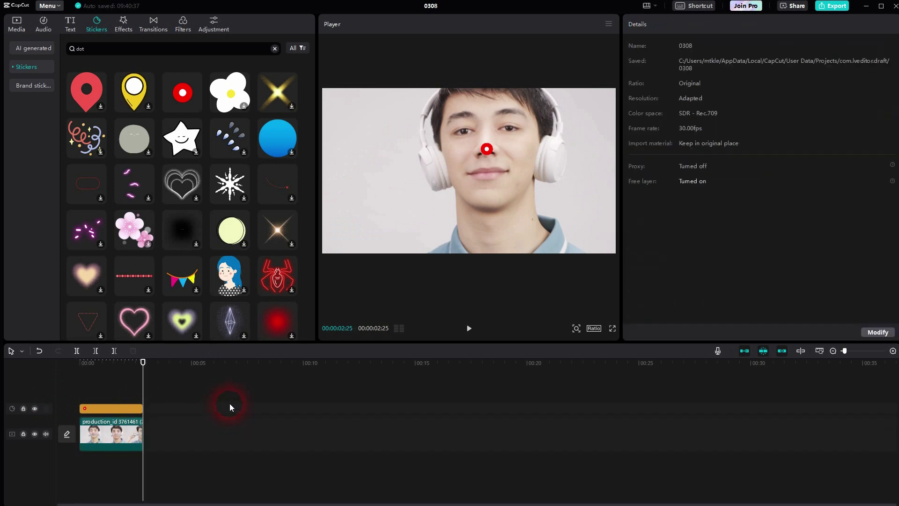
drag(146, 386, 43, 393)
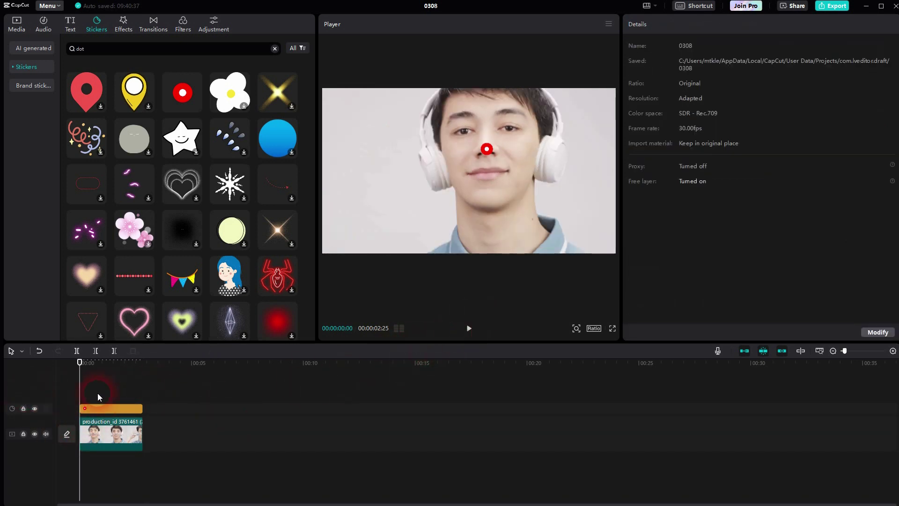
click(34, 408)
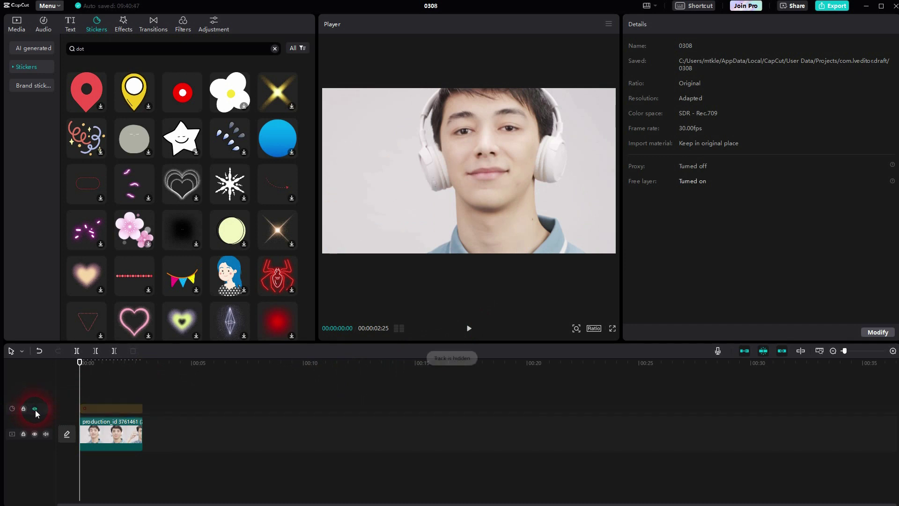
click(478, 330)
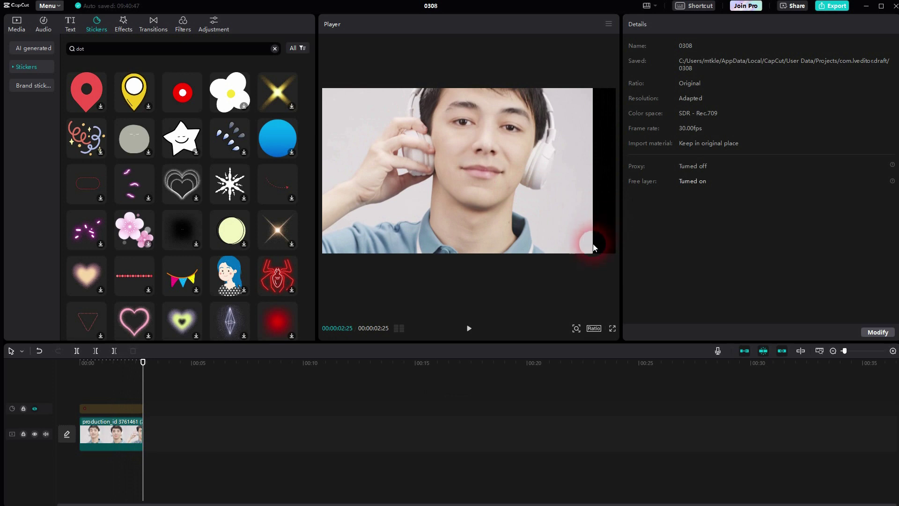
Step: Try a 130% Scale on the video clip and preview it from the start
click(112, 433)
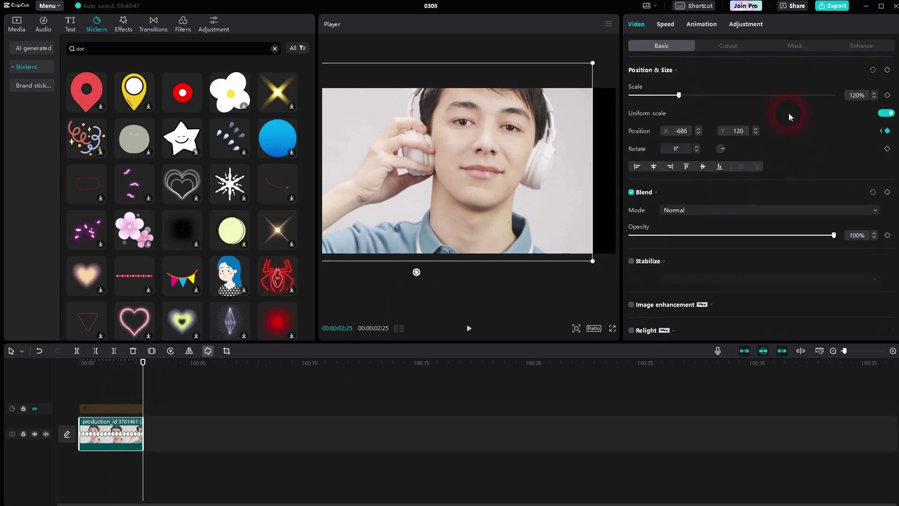
drag(850, 96, 875, 95)
text(130)
drag(144, 384, 55, 394)
click(469, 327)
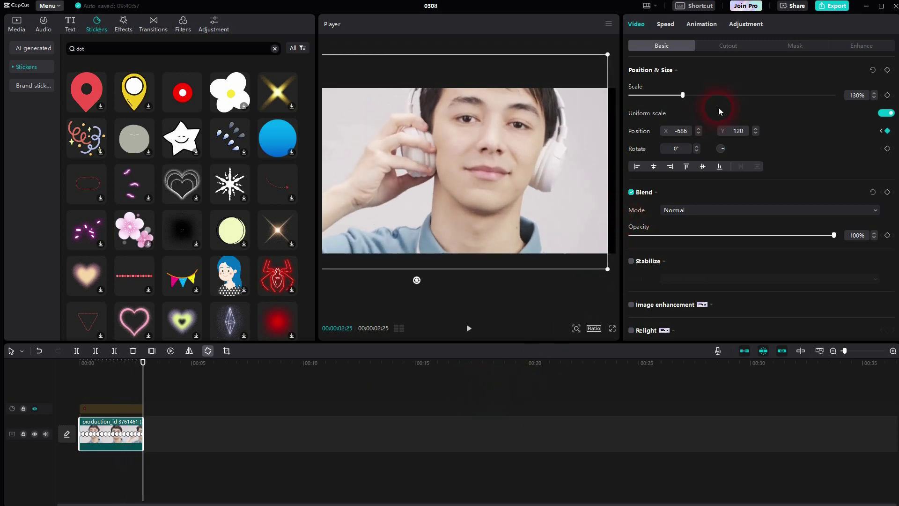
Step: Set the clip's Scale to 150% and replay from the start to check for black edges
drag(864, 100, 885, 98)
text(150)
key(Return)
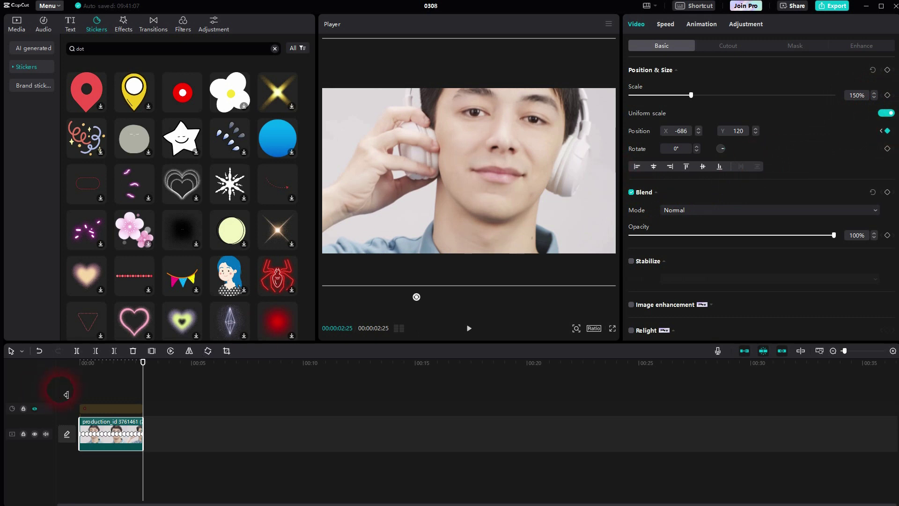
click(74, 400)
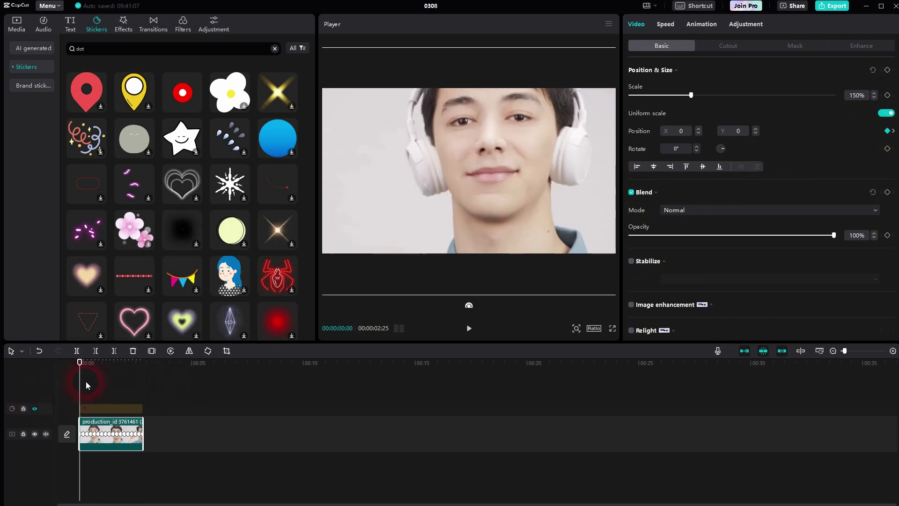
click(87, 384)
click(64, 386)
click(469, 328)
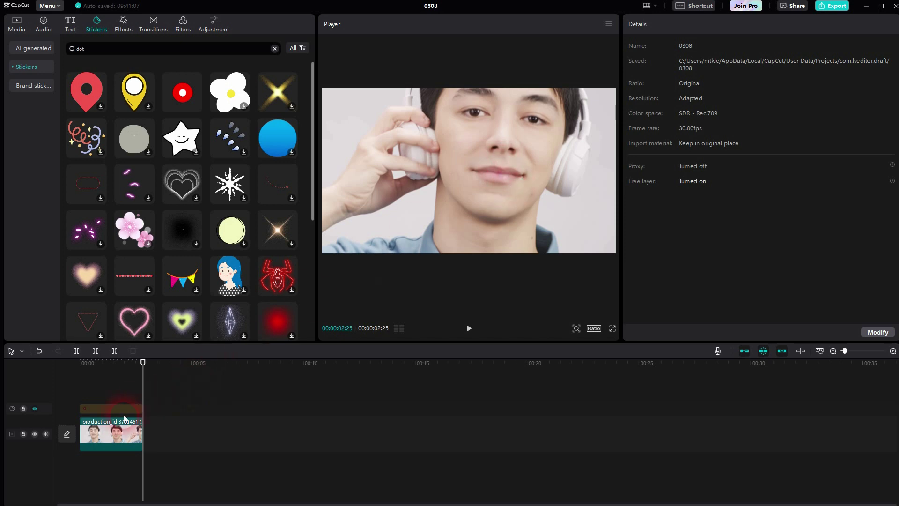
click(127, 433)
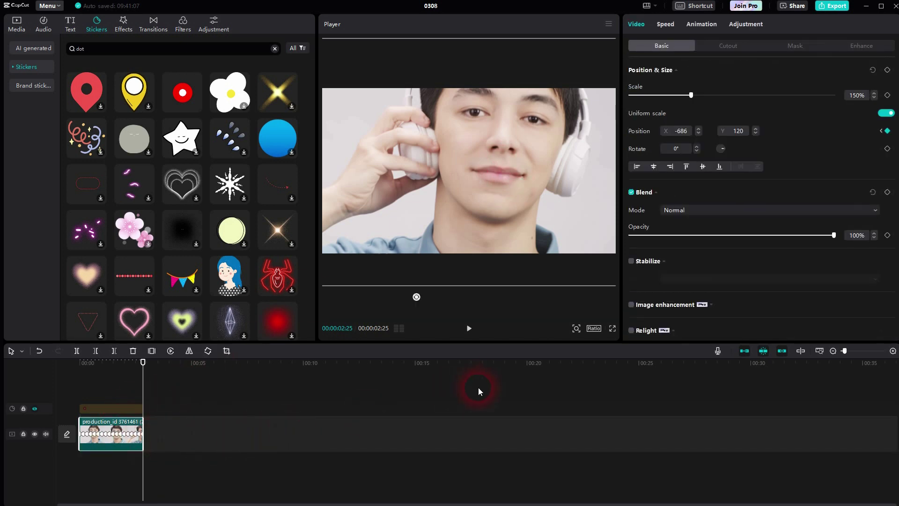
click(856, 95)
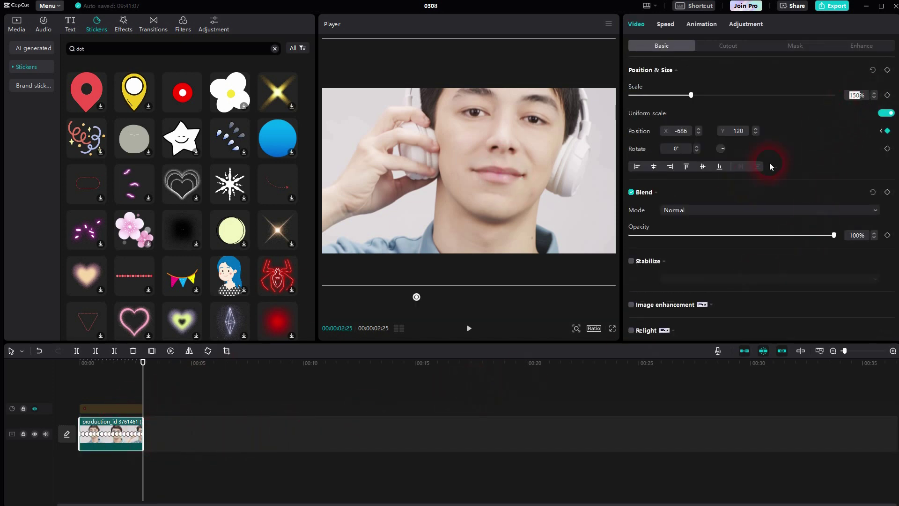